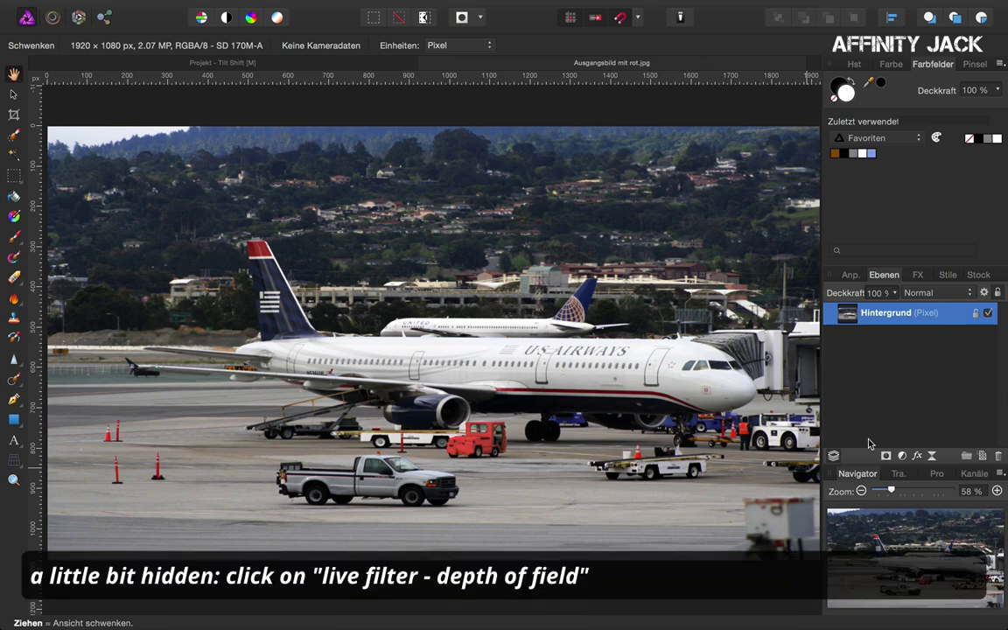
- Add a Tiefenschärfe live filter to the airport photo, starting in Elliptisch mode
left_click(933, 458)
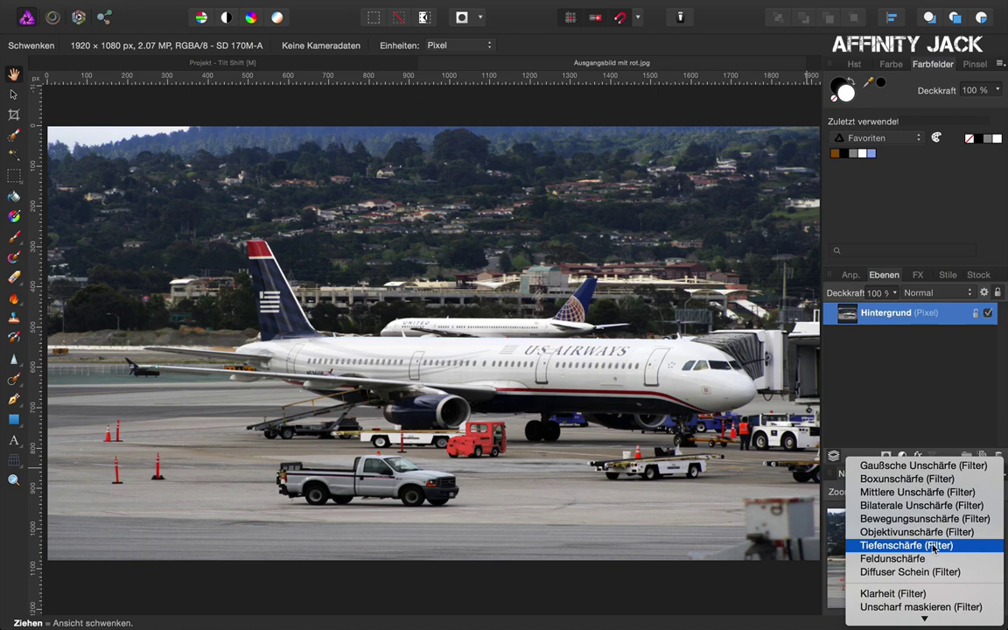
left_click(933, 547)
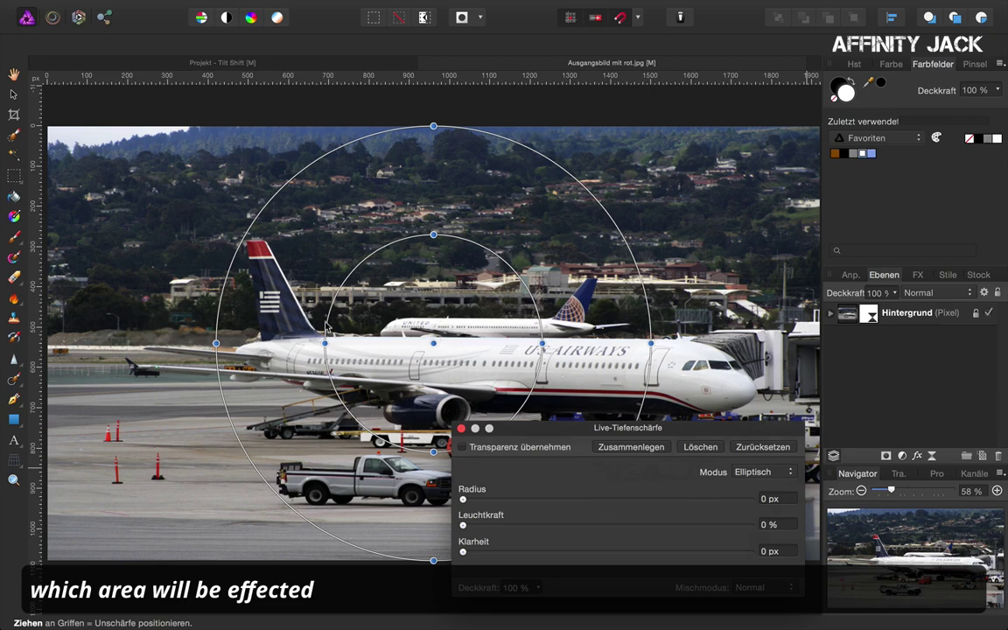
left_click(779, 471)
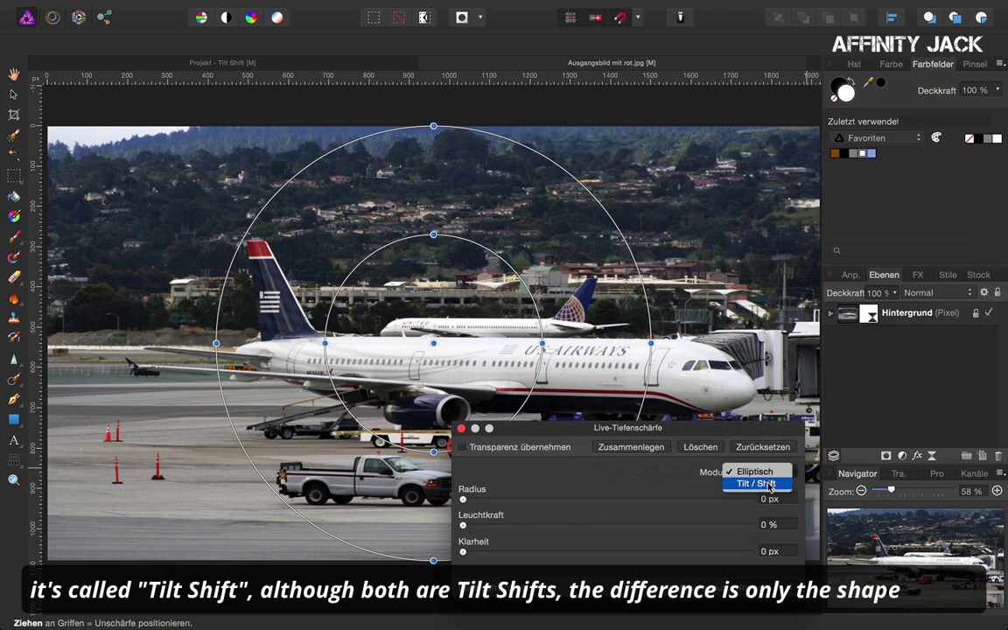
- Switch the depth-of-field filter to Tilt / Shift with a 24.8 px radius, dialog moved aside
left_click(756, 484)
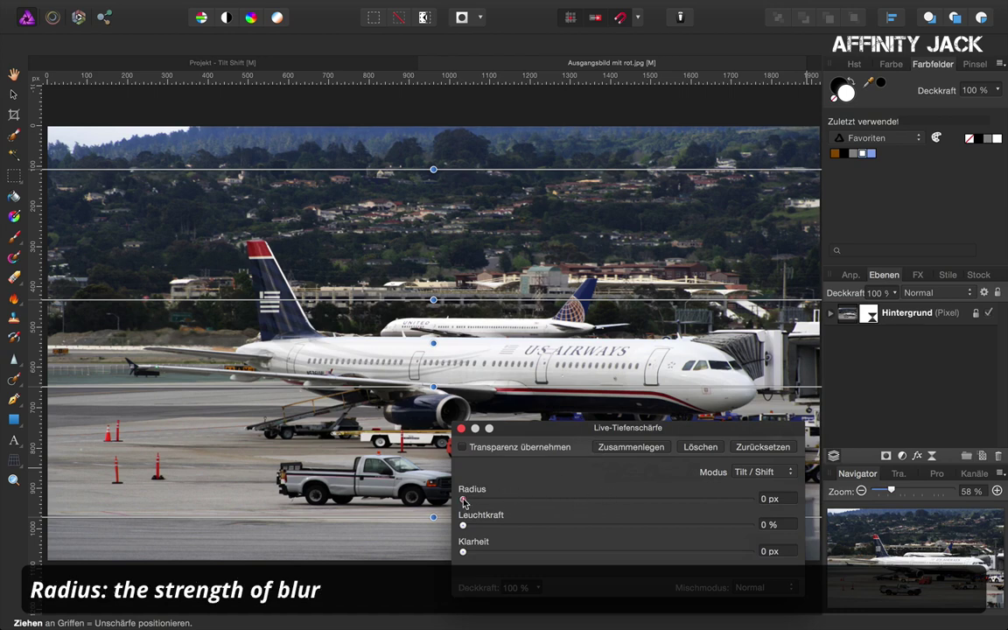
left_click_drag(464, 501, 577, 511)
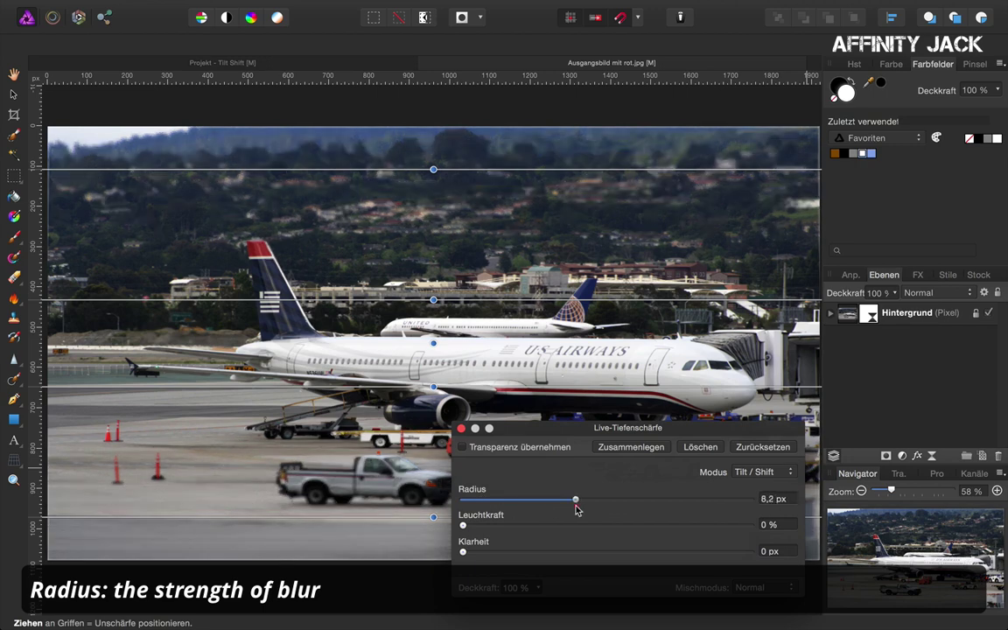
mouse_move(577, 511)
left_mouse_down()
mouse_move(695, 510)
mouse_move(637, 505)
left_mouse_up()
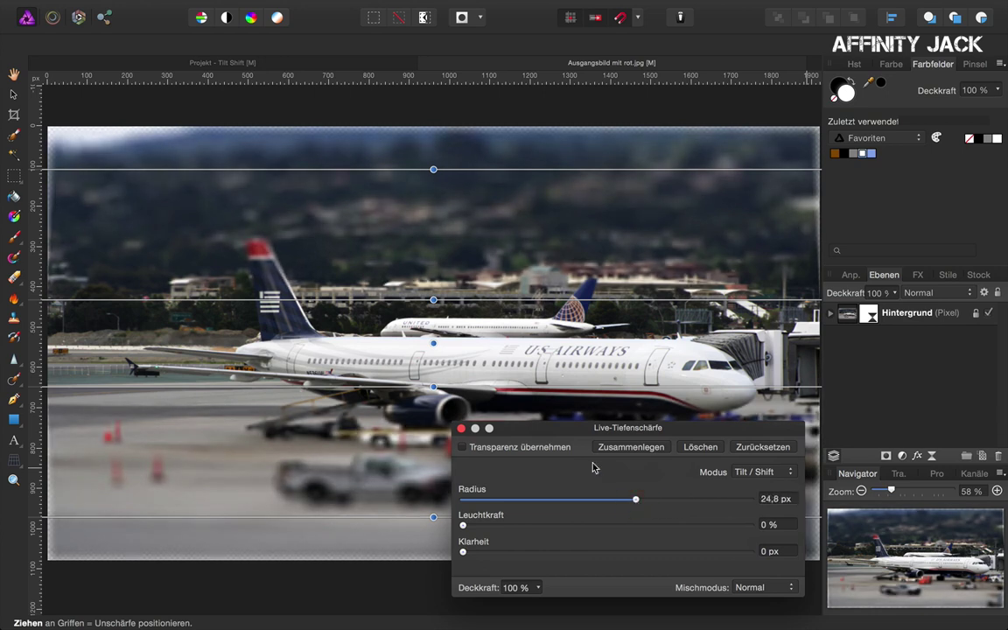
left_click_drag(562, 434, 772, 444)
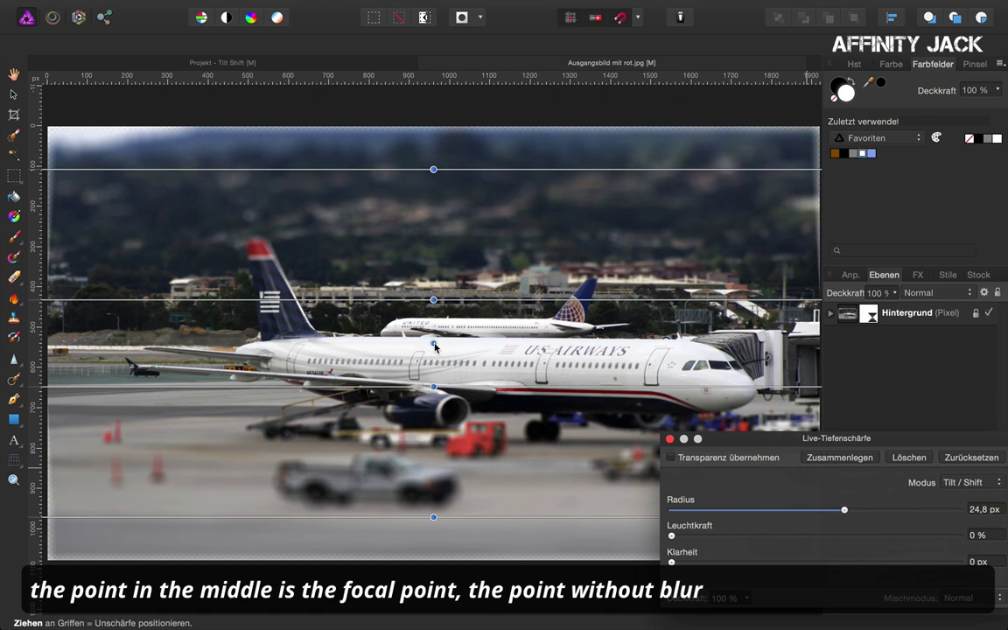
- Move the sharp band down onto the airliner, keep it level, and lower the top full-blur line
left_click_drag(434, 344, 436, 356)
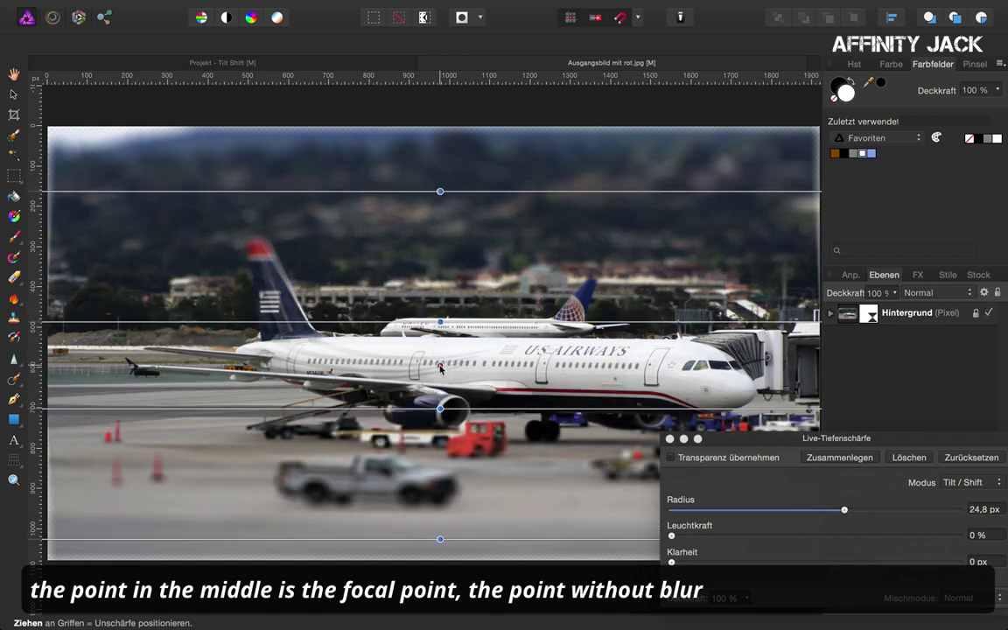
mouse_move(436, 356)
left_mouse_down()
mouse_move(443, 408)
mouse_move(439, 340)
mouse_move(430, 383)
left_mouse_up()
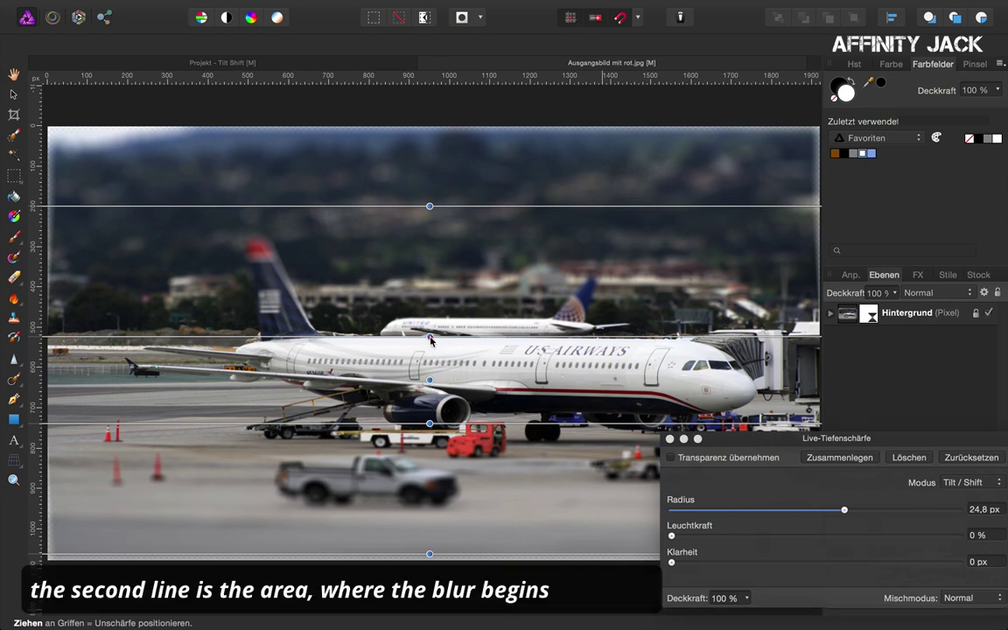
left_click_drag(430, 341, 428, 343)
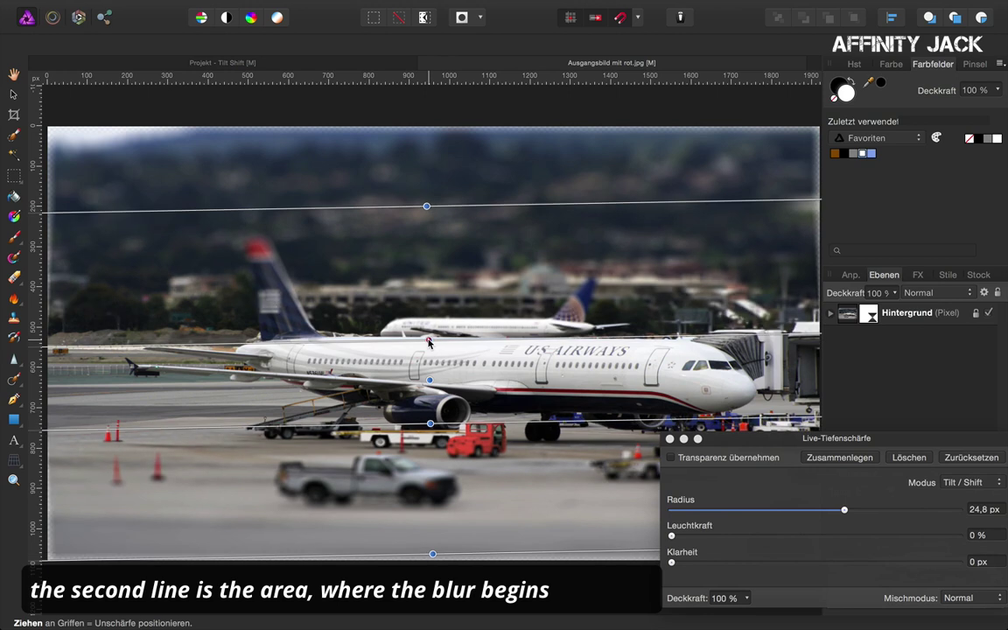
left_click_drag(428, 344, 429, 342)
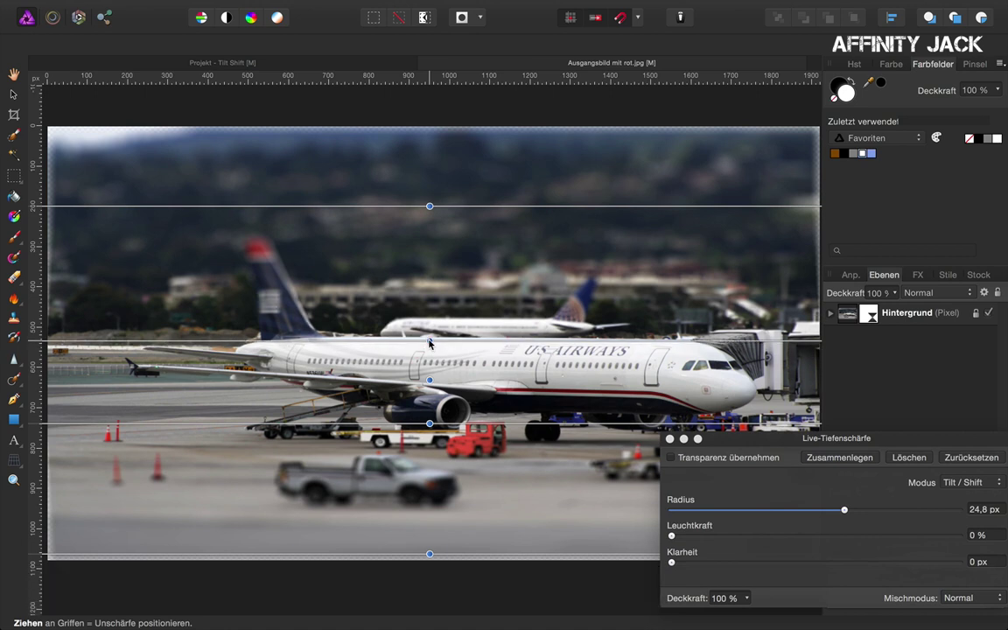
left_click_drag(430, 424, 429, 422)
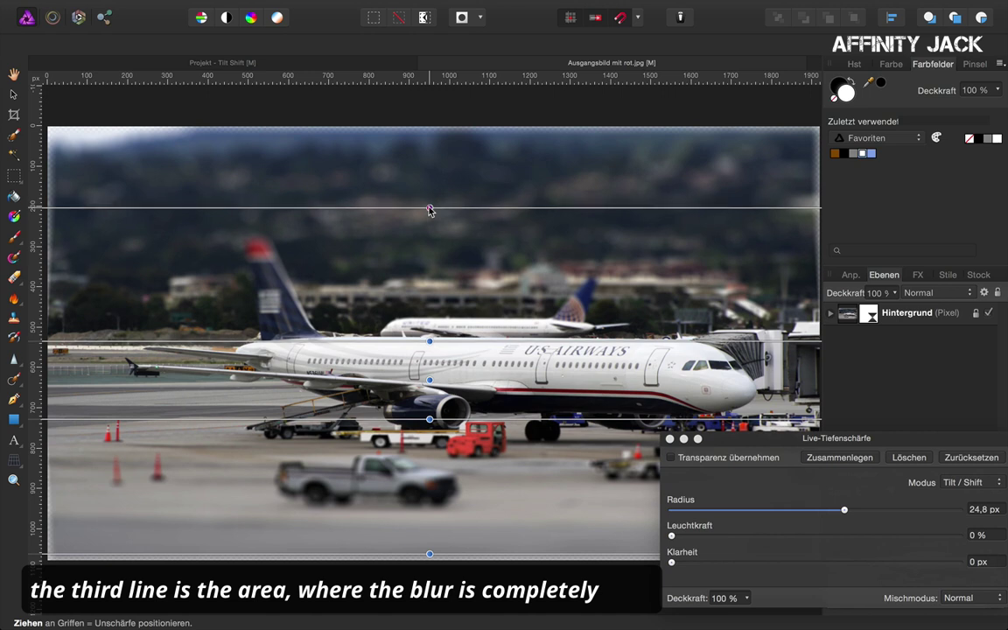
left_click_drag(429, 208, 430, 225)
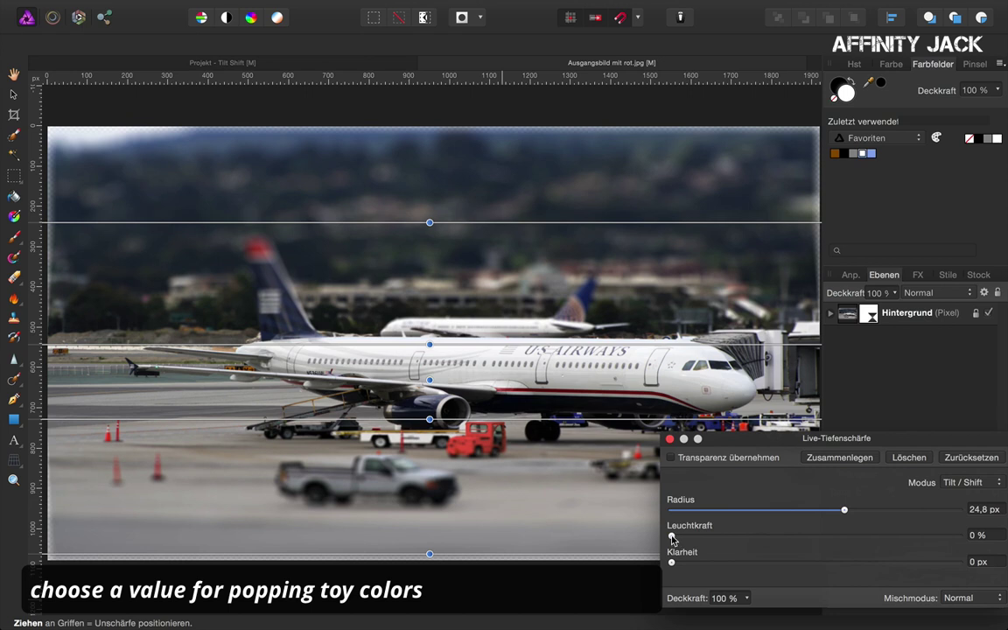
- Raise Leuchtkraft to 100 % and Klarheit to 23 px in the Live-Tiefenschärfe filter
left_click_drag(672, 539, 960, 542)
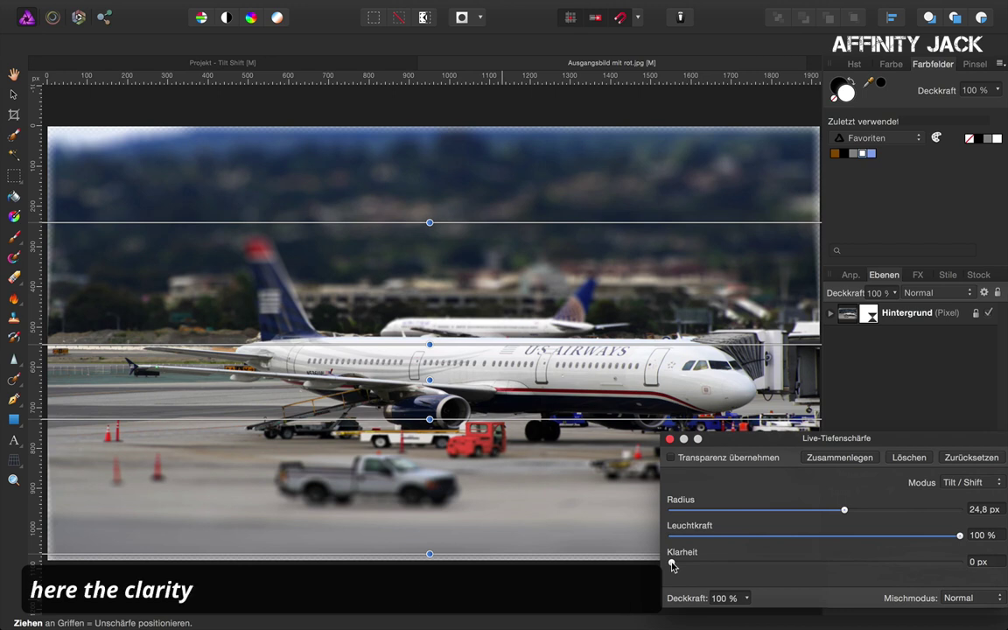
left_click_drag(673, 567, 839, 567)
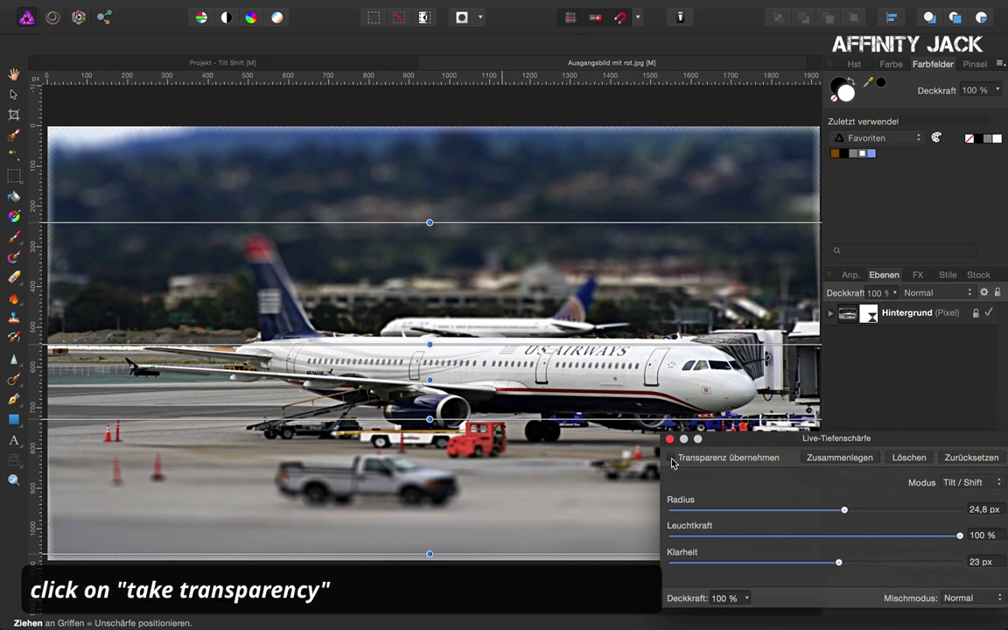
- Enable Transparenz übernehmen to stop edge wash-out, then close the filter settings
left_click(673, 459)
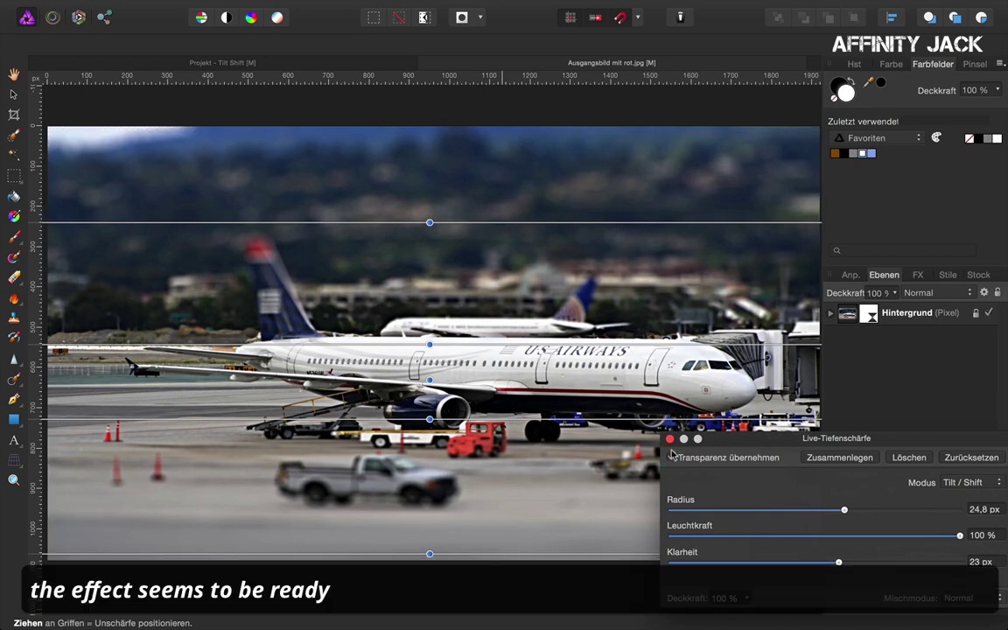
left_click(670, 440)
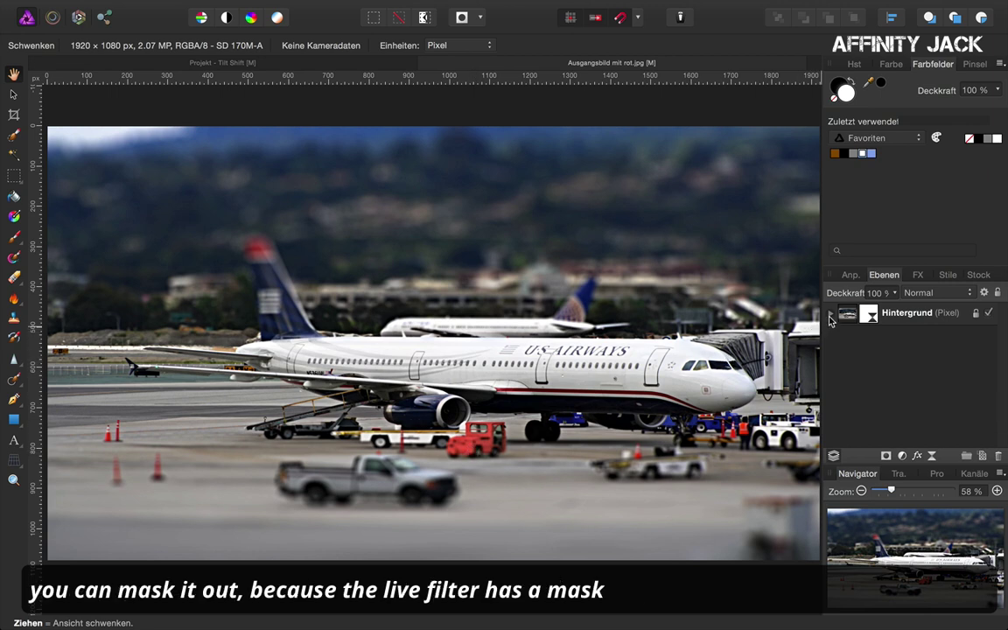
- Target the Tiefenschärfe filter layer and switch to Malpinsel with hardness lowered to 61 %
left_click(831, 313)
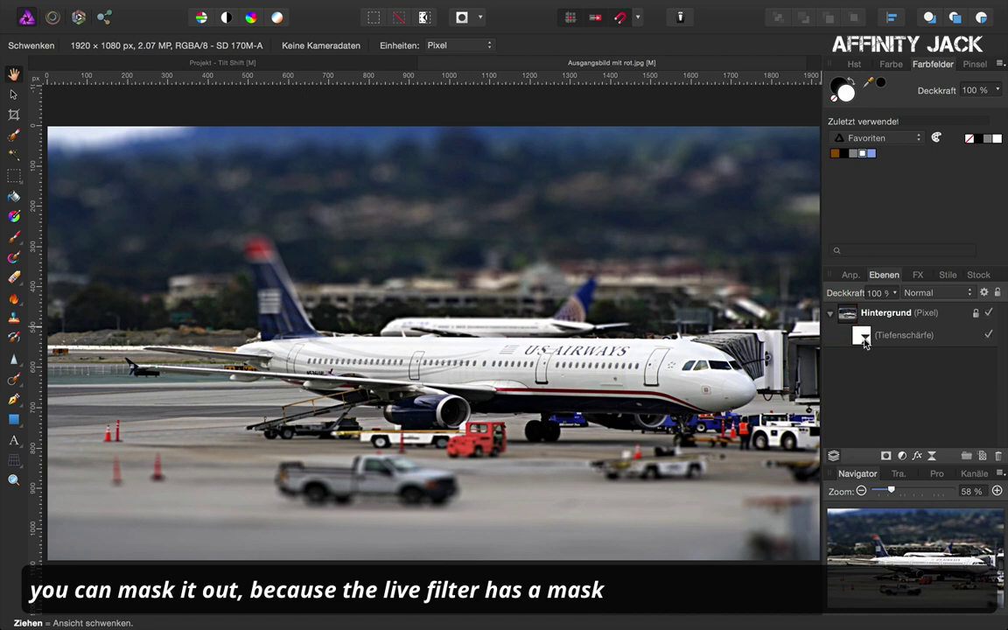
left_click(863, 340)
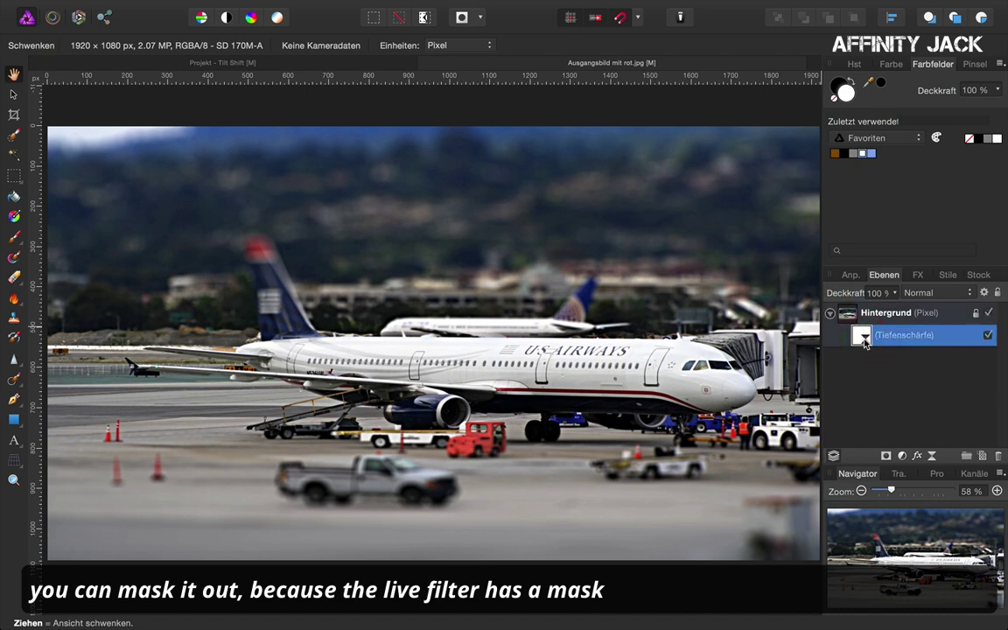
left_click(17, 244)
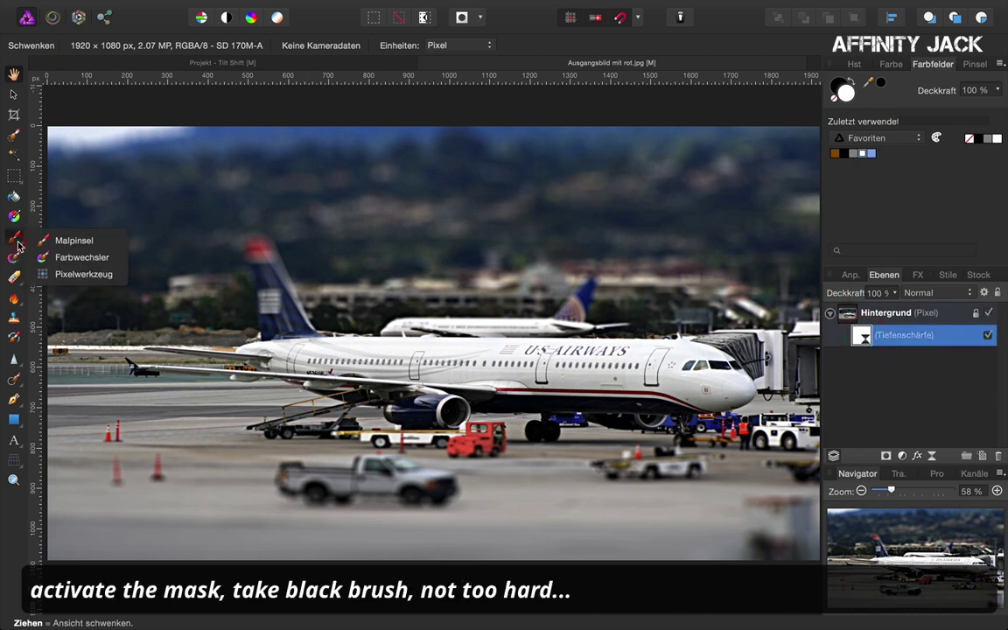
left_click(62, 240)
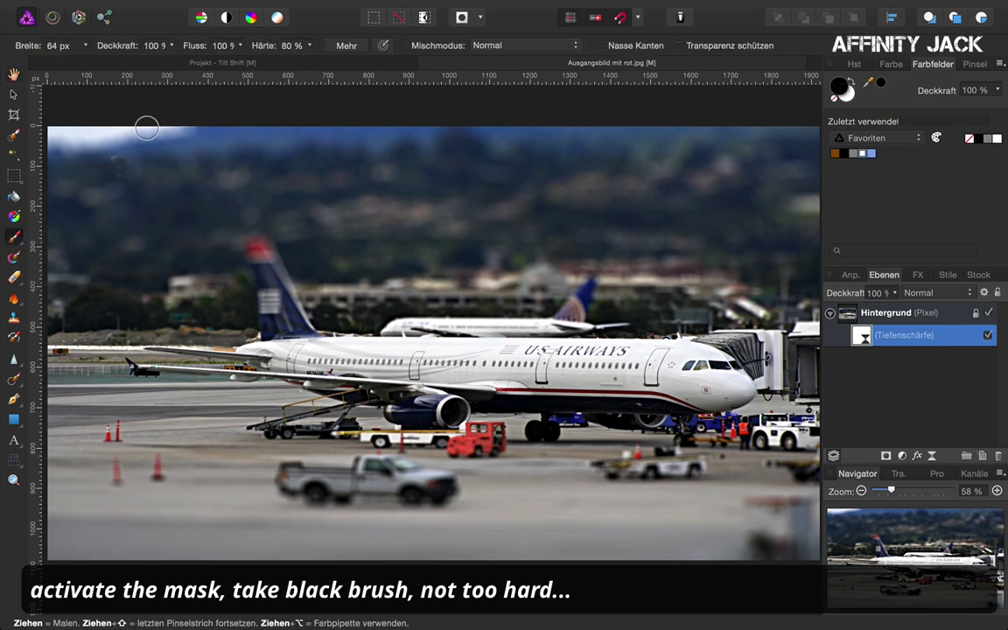
left_click(310, 50)
left_click_drag(308, 66, 295, 65)
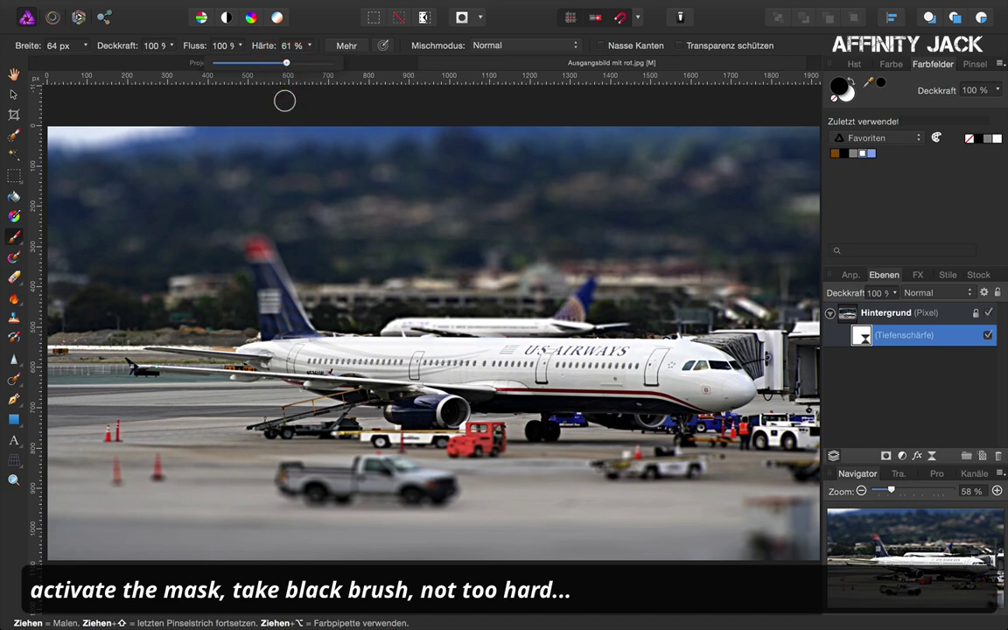
left_click(172, 50)
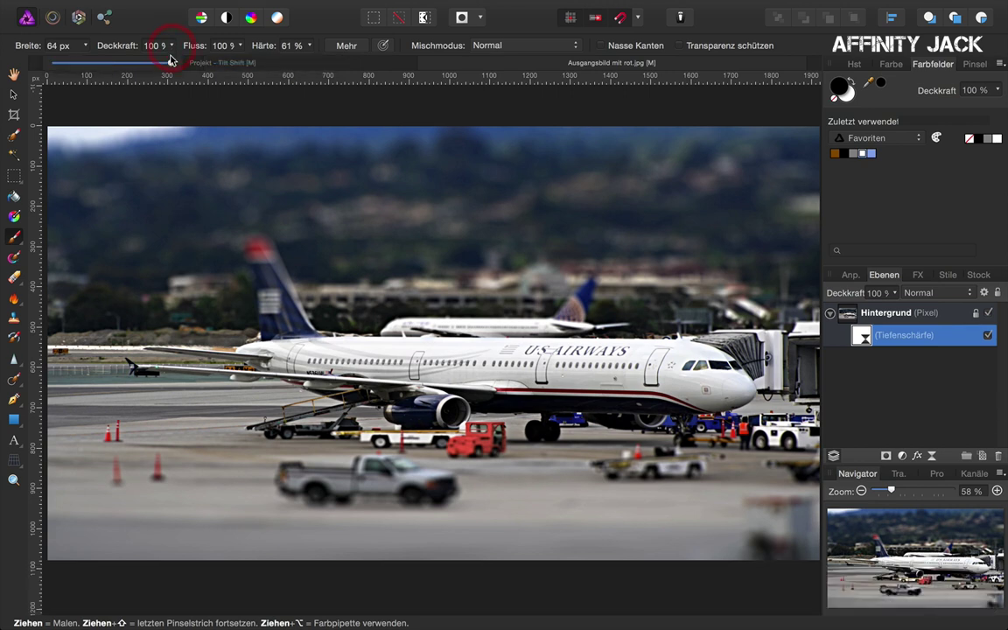
- Paint black on the filter mask at 81 % opacity and 36 px over the tail fin and fuselage top
left_click_drag(171, 64, 159, 65)
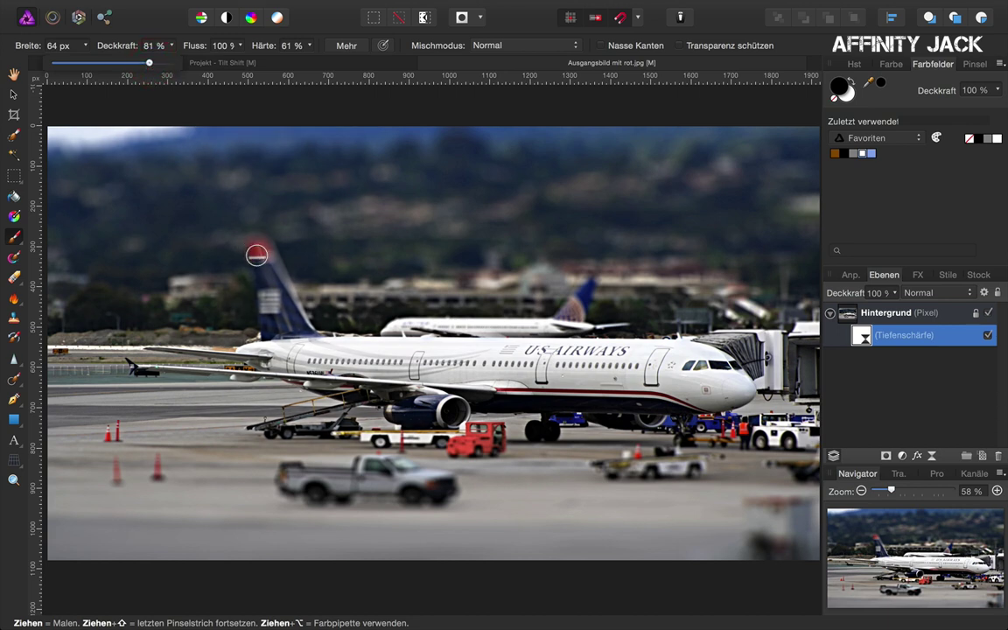
left_click_drag(85, 63, 79, 64)
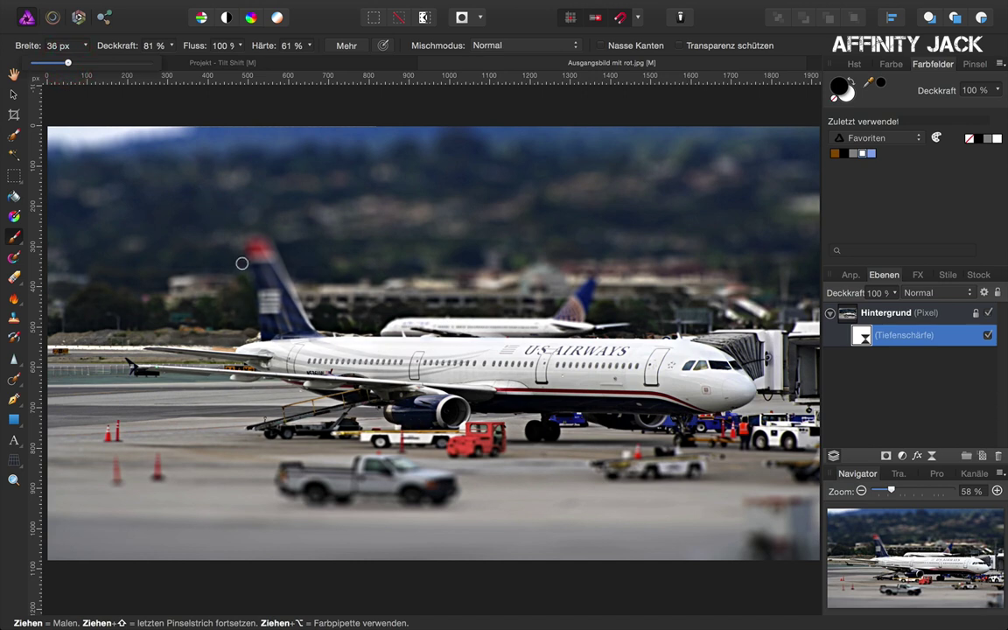
mouse_move(250, 253)
left_mouse_down()
mouse_move(286, 321)
mouse_move(264, 332)
left_mouse_up()
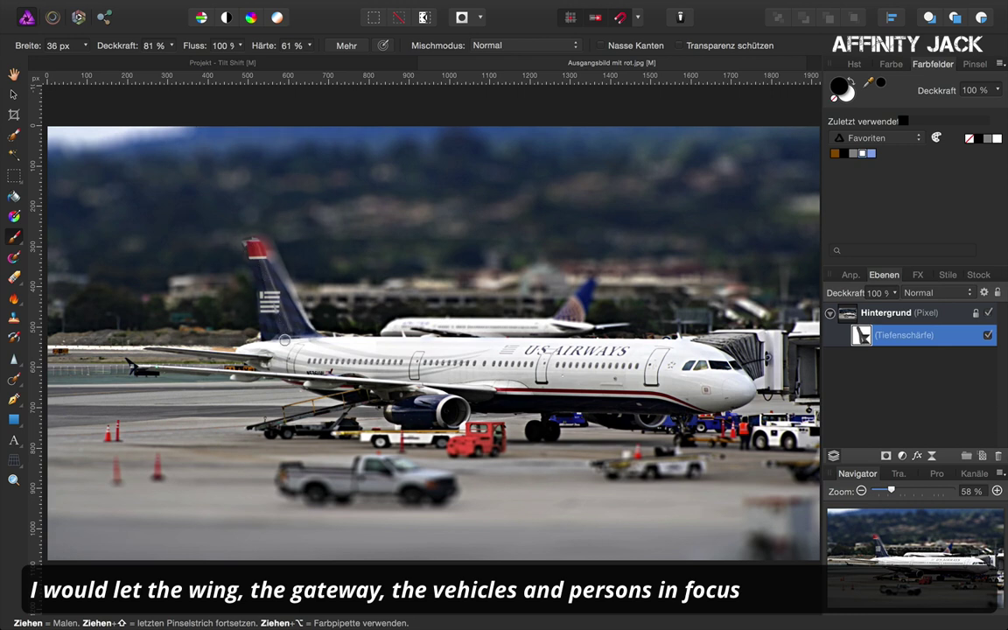
mouse_move(285, 339)
left_mouse_down()
mouse_move(788, 340)
mouse_move(686, 324)
mouse_move(683, 400)
mouse_move(758, 440)
mouse_move(687, 396)
mouse_move(779, 436)
mouse_move(670, 461)
left_mouse_up()
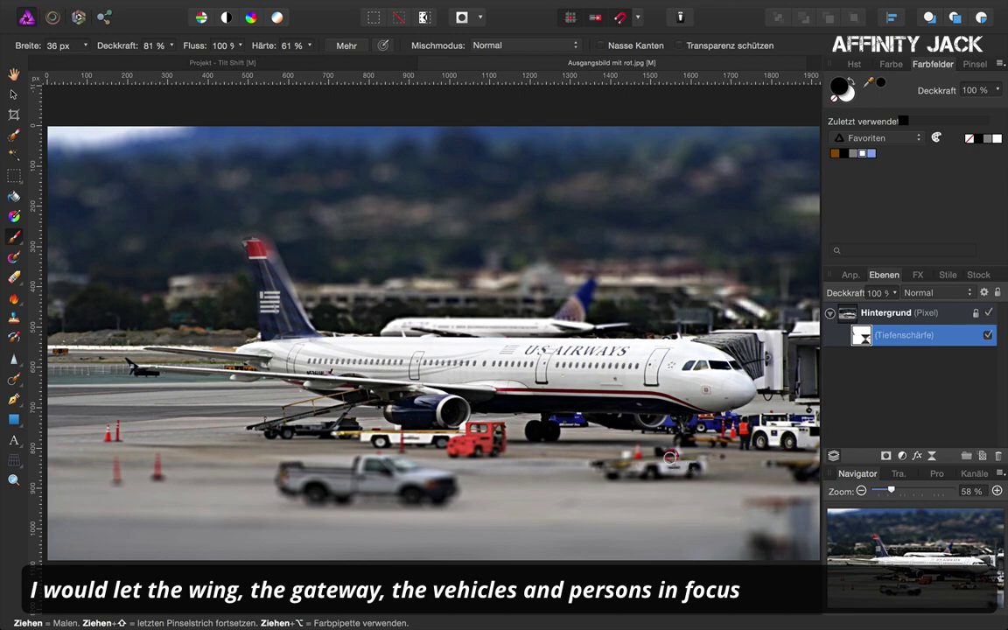
- Zoom in and paint the small baggage cart back into sharp focus
scroll(671, 461, "up", 1)
scroll(671, 455, "up", 3)
scroll(657, 464, "up", 2)
mouse_move(646, 473)
left_mouse_down()
mouse_move(732, 500)
mouse_move(598, 507)
mouse_move(473, 472)
mouse_move(570, 461)
mouse_move(464, 487)
left_mouse_up()
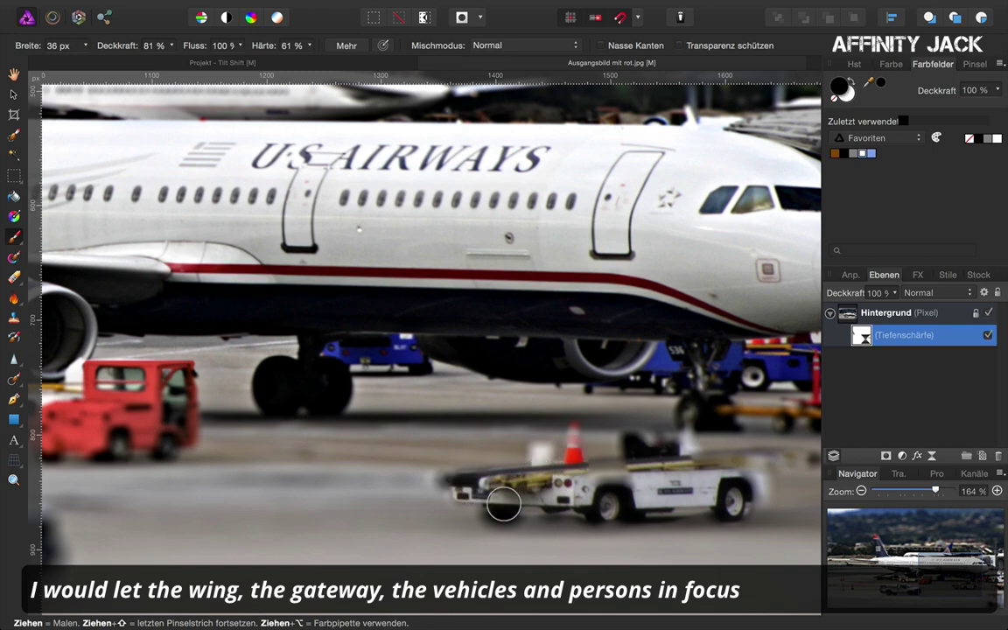
- Paint the rear and middle of the pickup truck sharp, then zoom back out
scroll(502, 511, "down", 5)
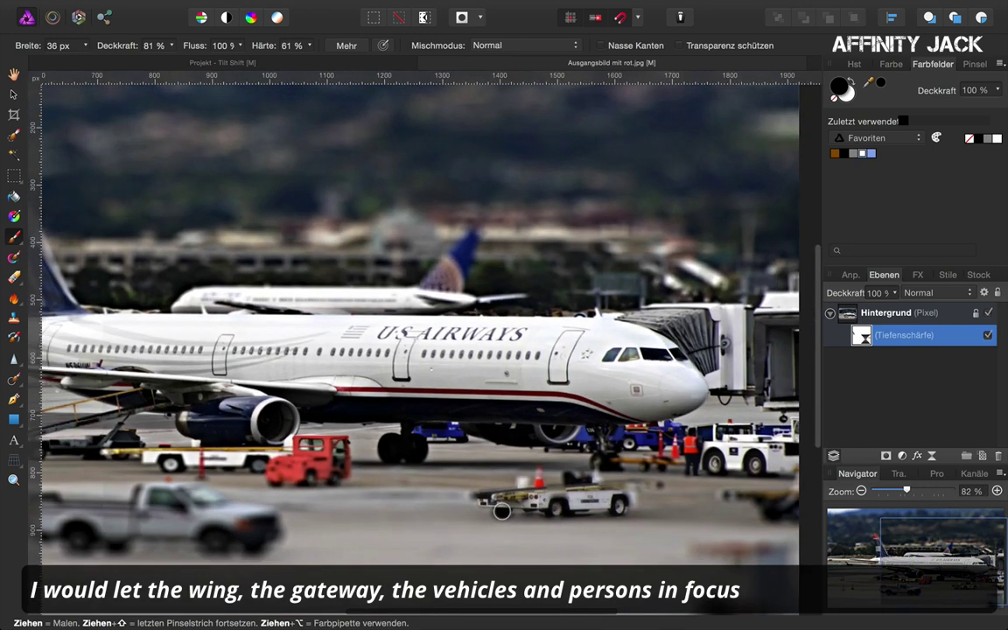
scroll(501, 512, "down", 1)
scroll(472, 490, "left", 4)
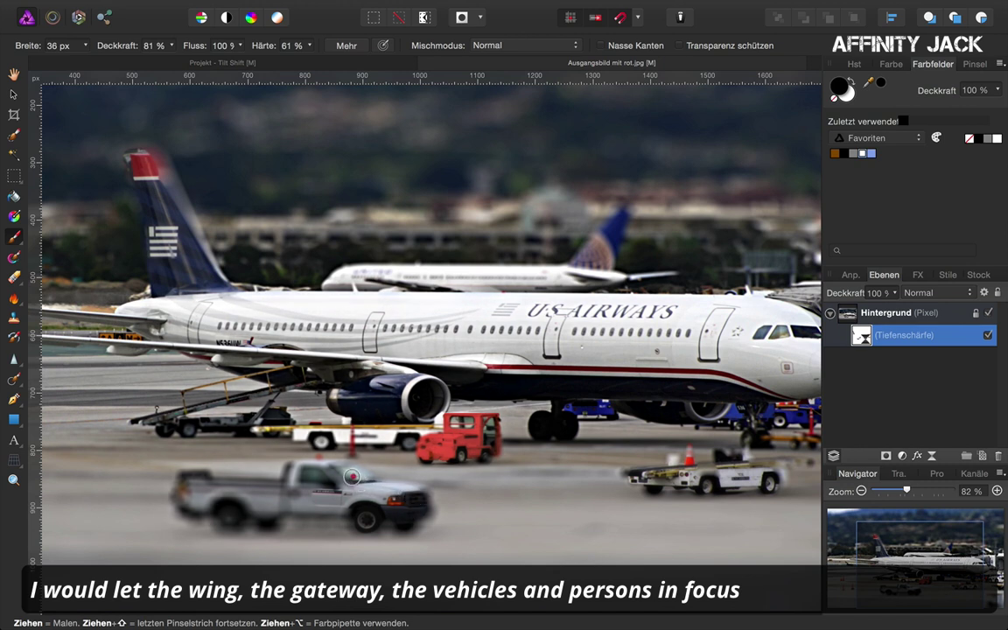
left_click_drag(282, 489, 232, 509)
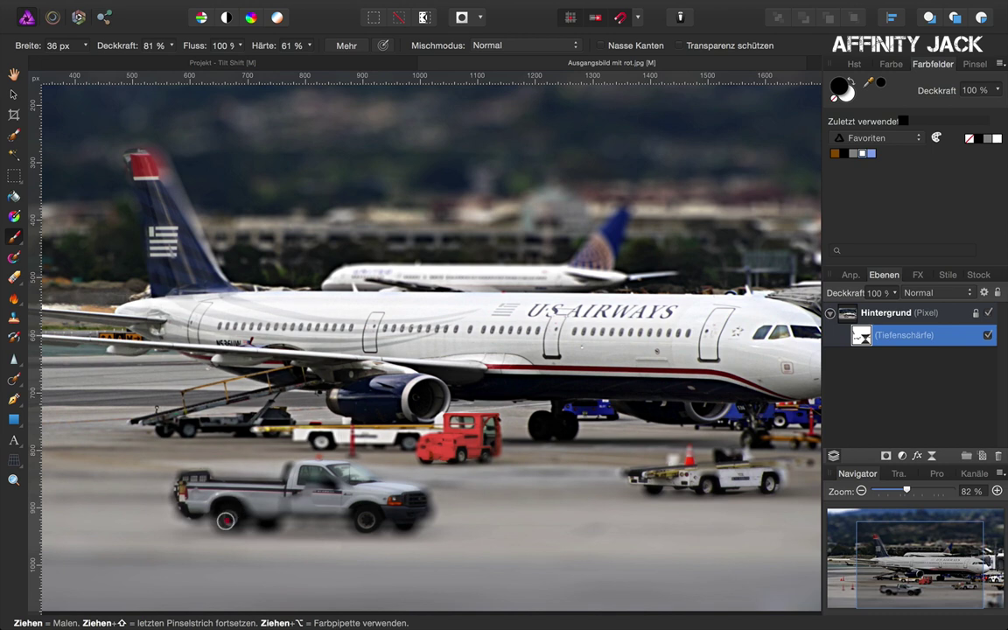
left_click_drag(232, 510, 290, 493)
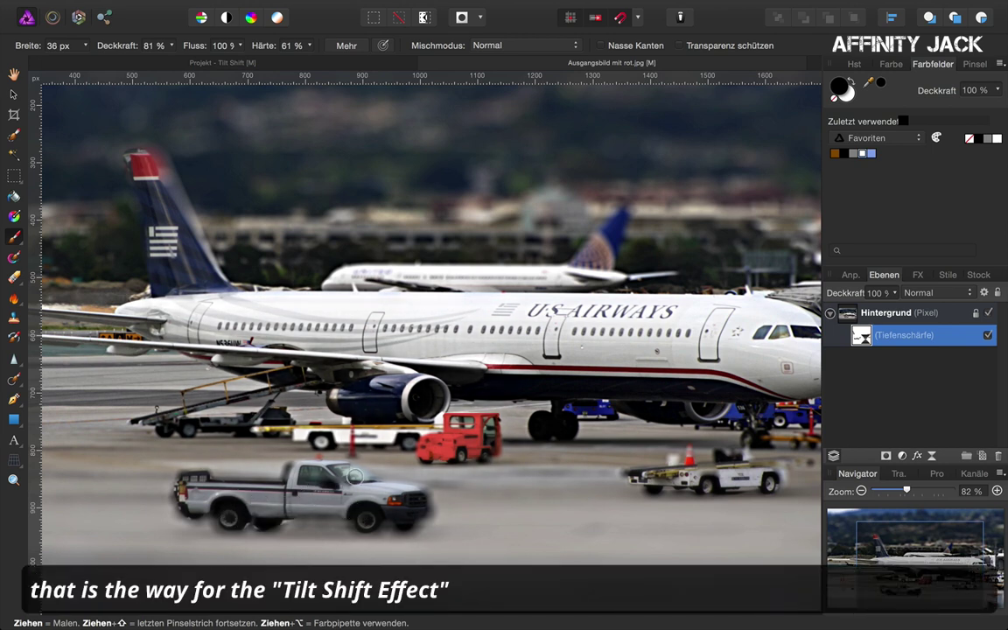
scroll(407, 515, "down", 1)
scroll(407, 514, "down", 2)
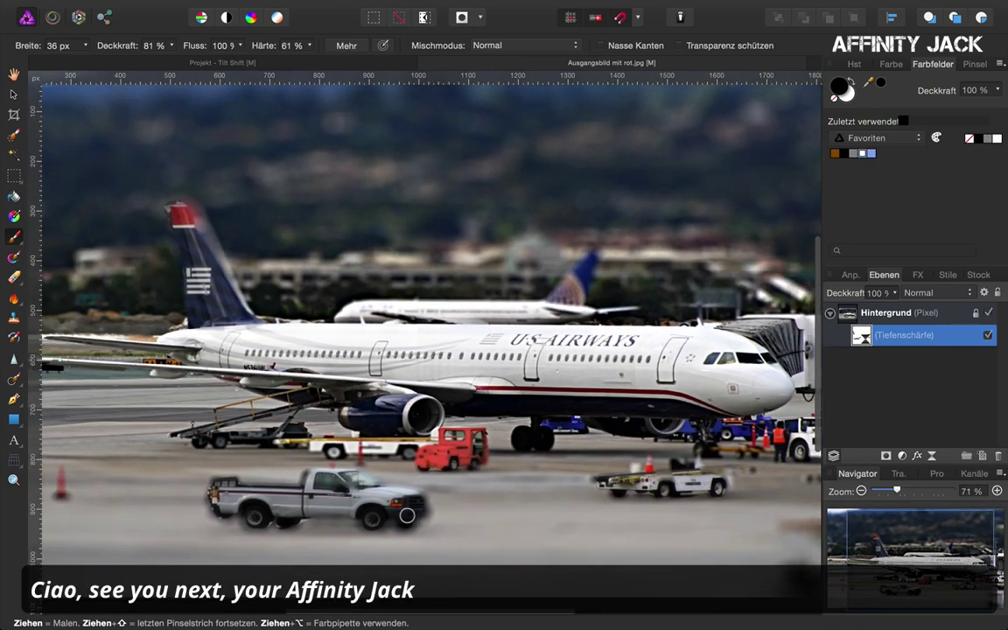
scroll(407, 515, "down", 1)
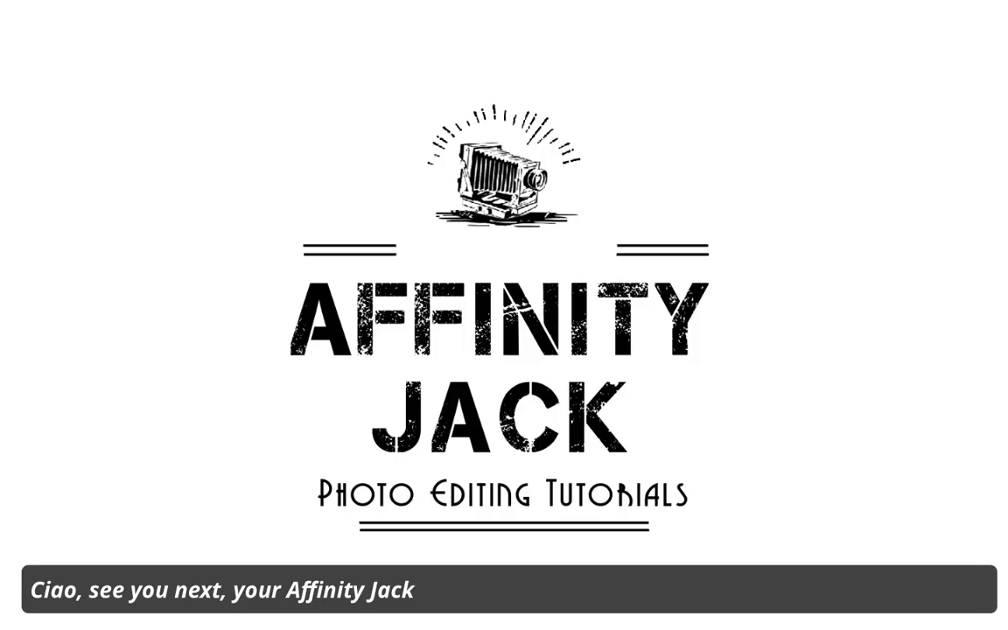